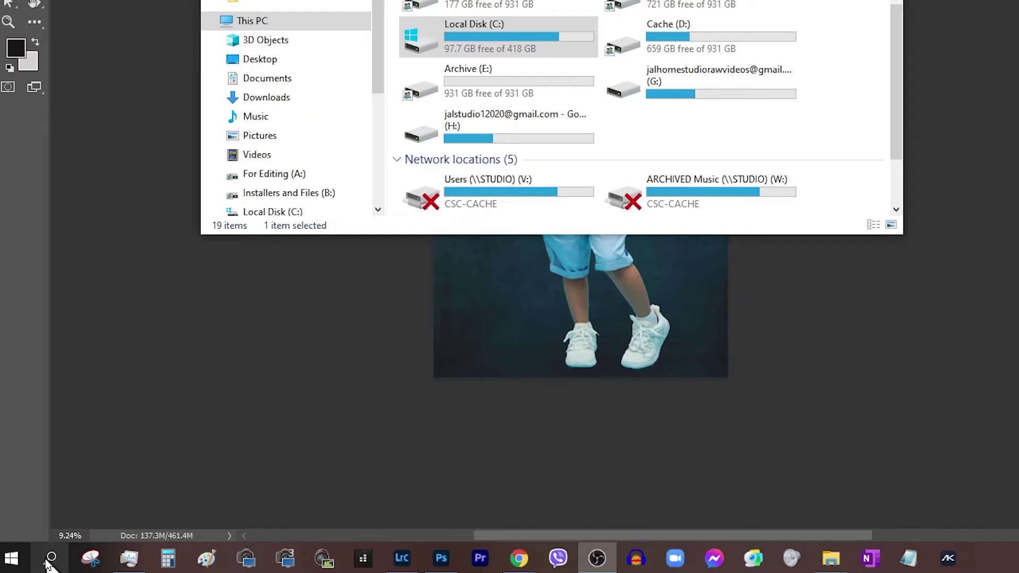
# - Search the Start menu for %temp% to find the temporary files folder
pyautogui.click(49, 557)
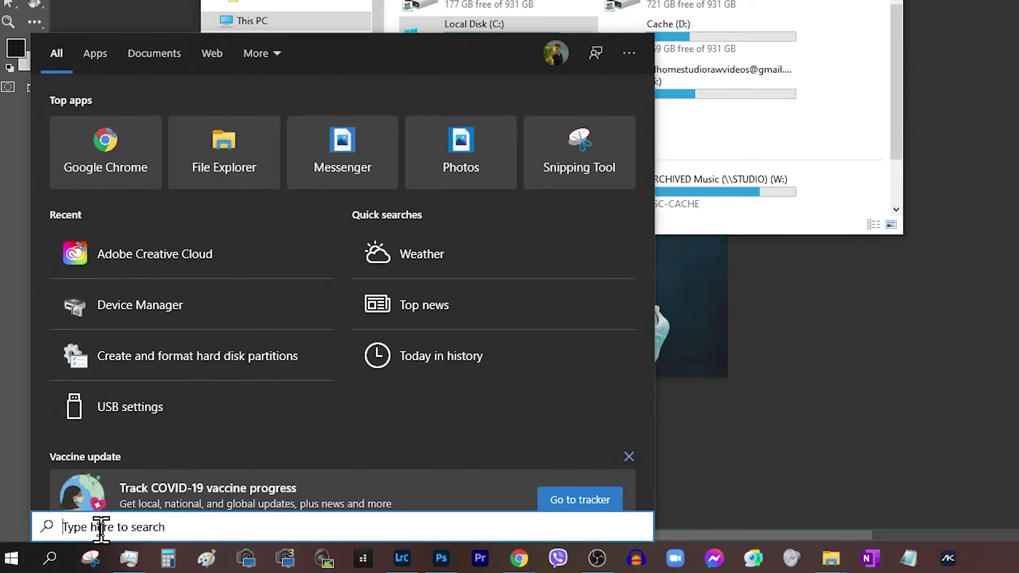
pyautogui.write('%')
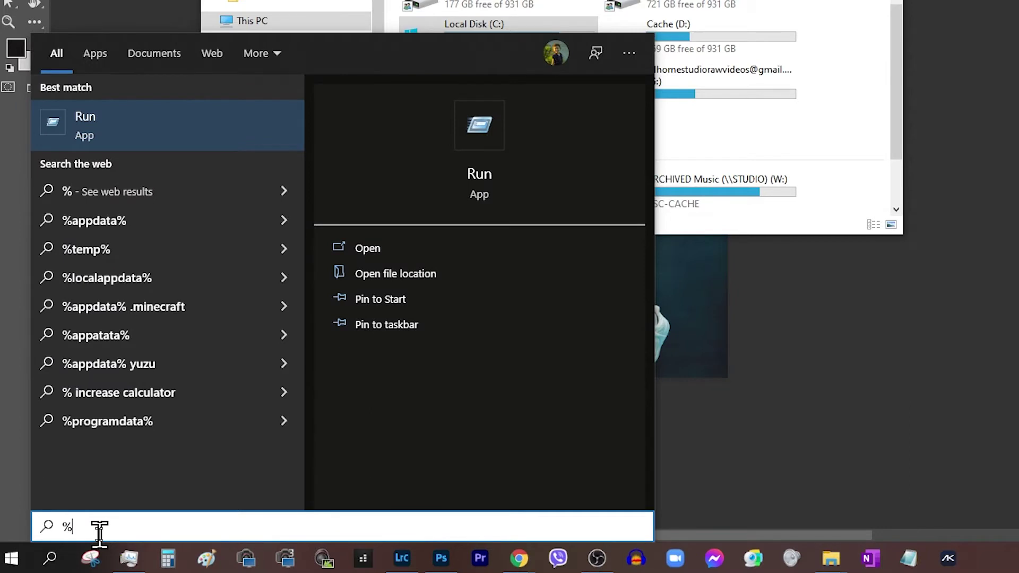
pyautogui.write('temp')
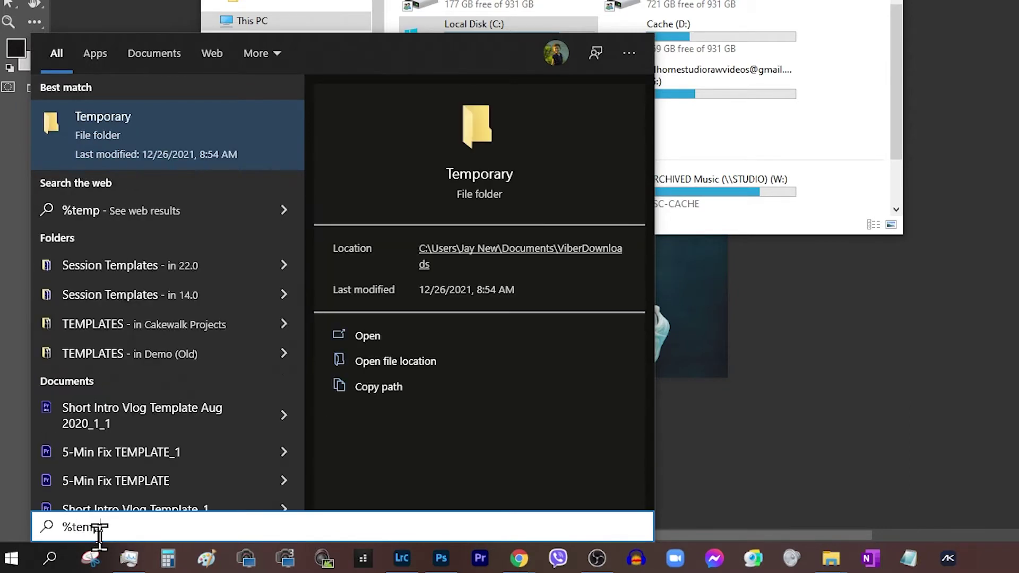
pyautogui.write('%')
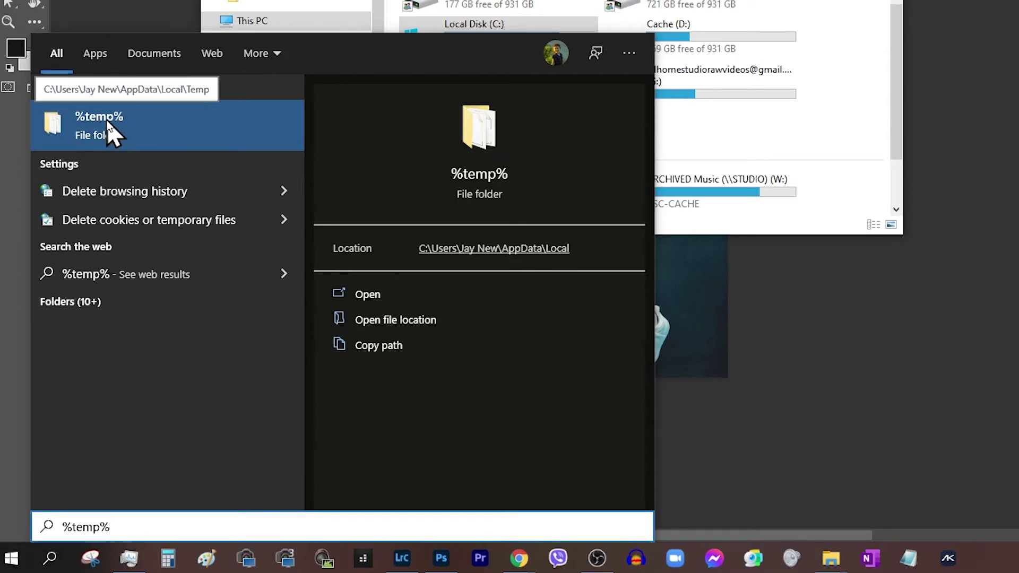
# - Open the Temp folder and arrange it beside the This PC window
pyautogui.click(490, 178)
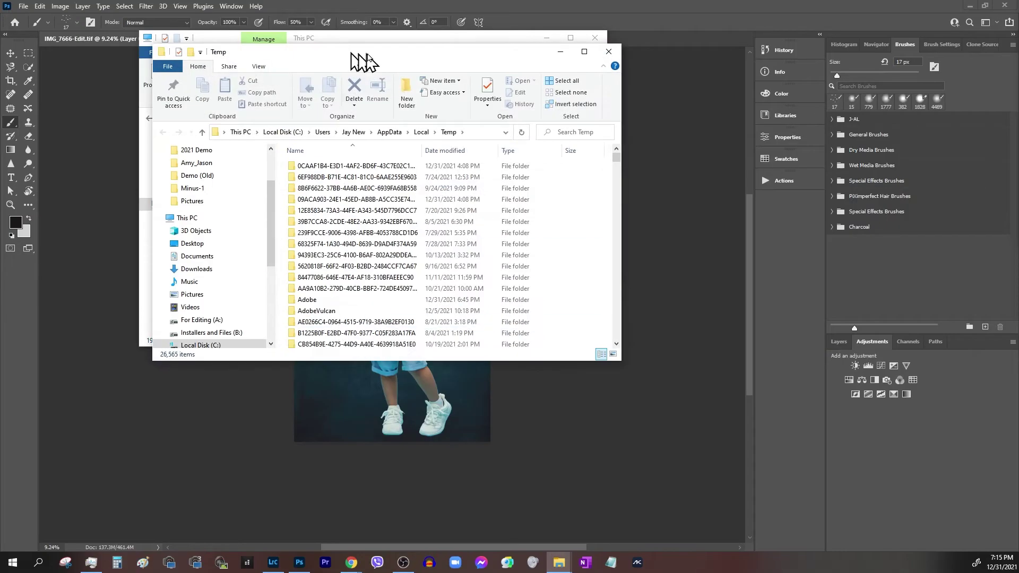
pyautogui.moveTo(372, 48); pyautogui.dragTo(699, 112)
pyautogui.moveTo(463, 39); pyautogui.dragTo(349, 120)
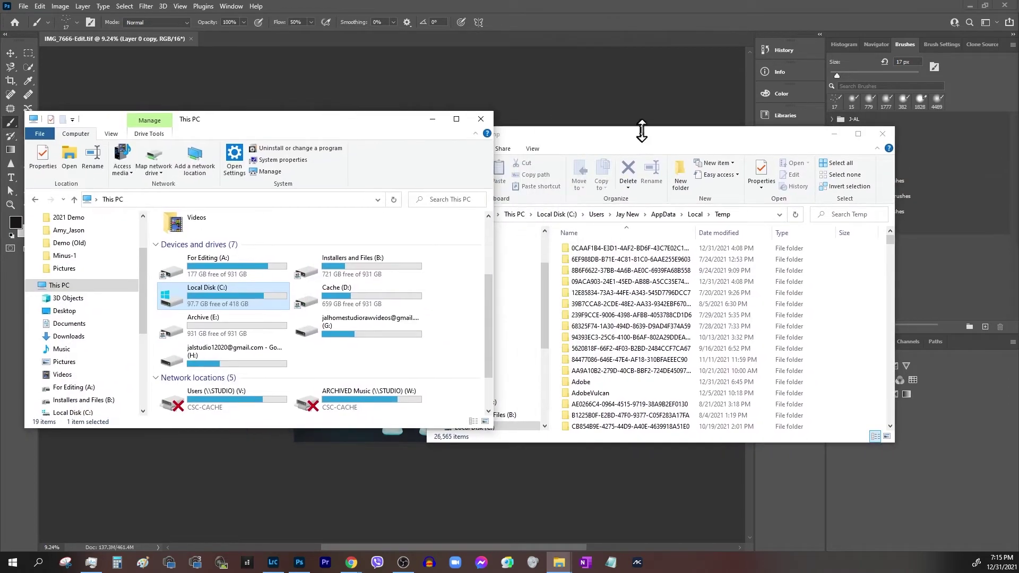
pyautogui.click(671, 113)
# - Select all 26,565 items in Temp and permanently delete them
pyautogui.click(648, 243)
pyautogui.hotkey('ctrl', 'a')
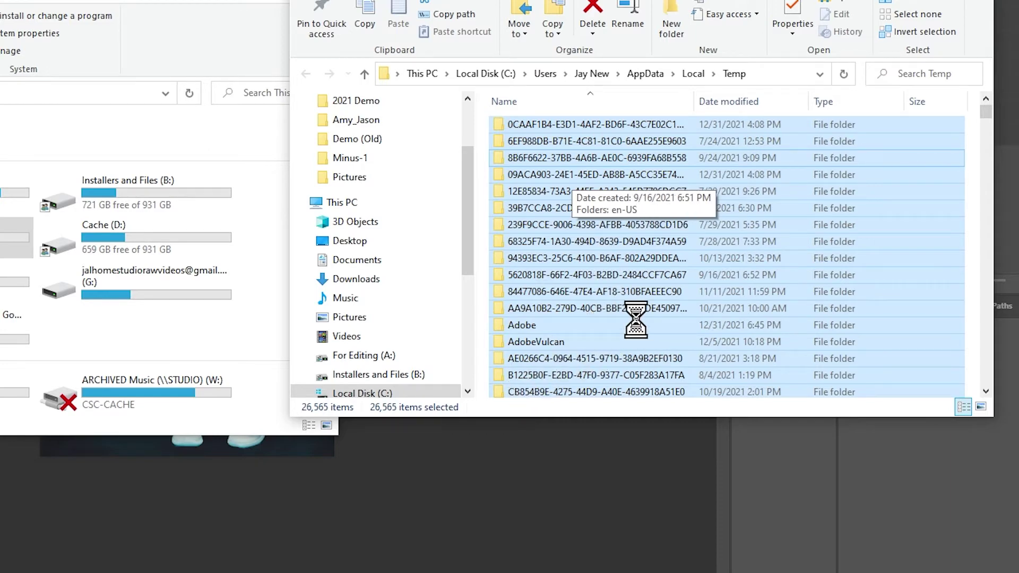
pyautogui.press('Delete')
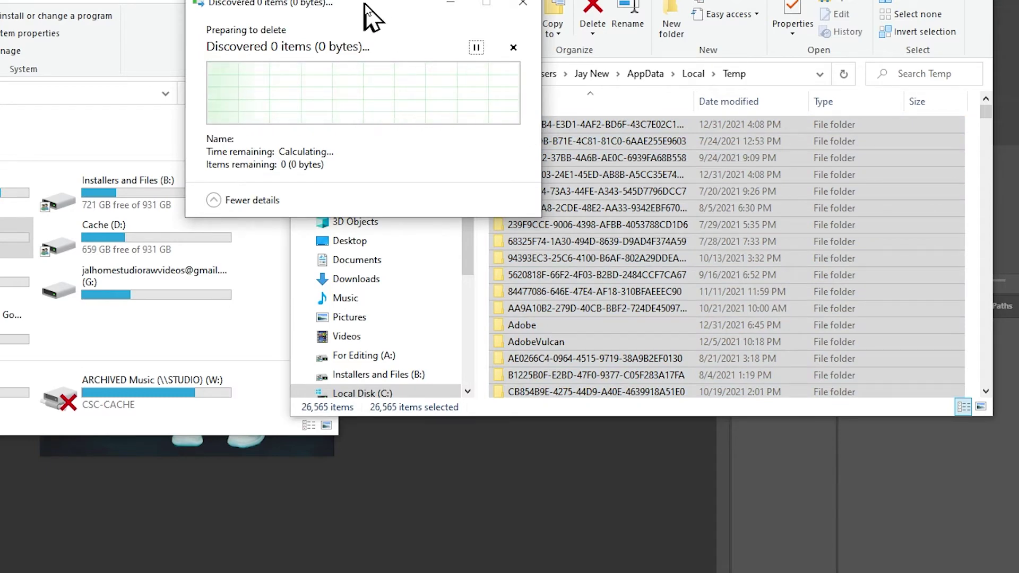
pyautogui.moveTo(364, 5); pyautogui.dragTo(385, 364)
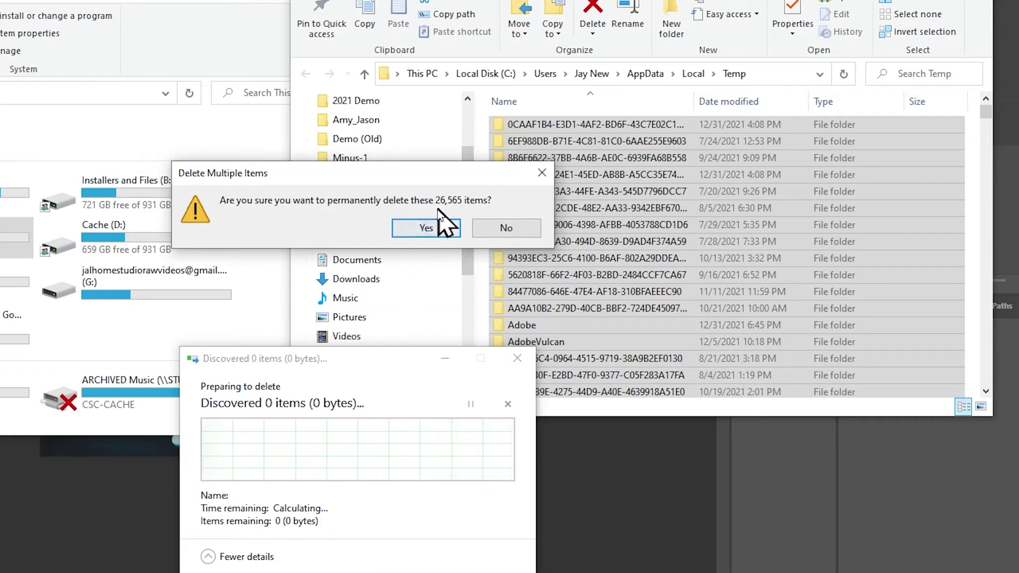
pyautogui.click(419, 223)
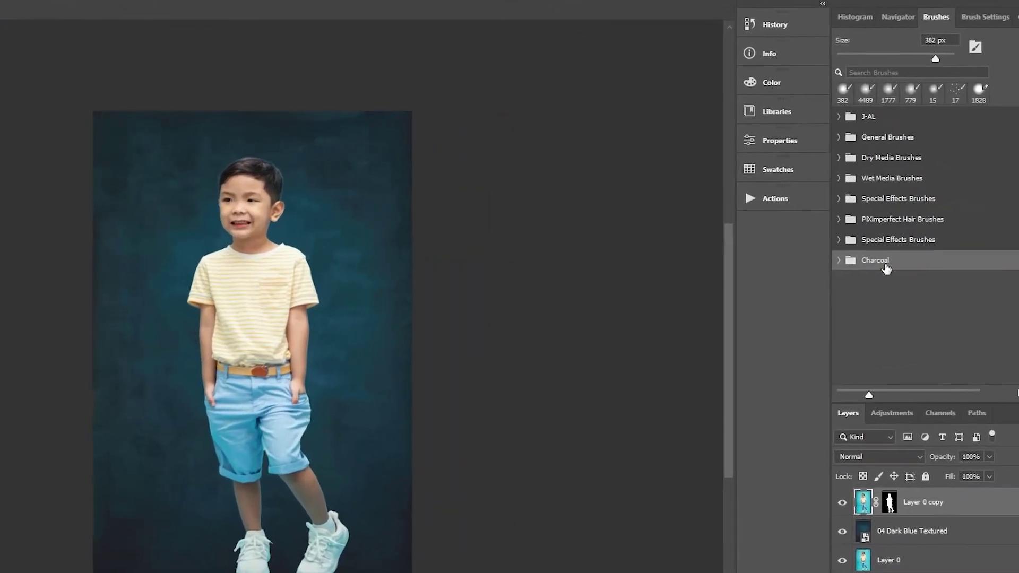
# - Check the small Swatches set, then delete all brush folders from J-AL to Charcoal
pyautogui.click(751, 170)
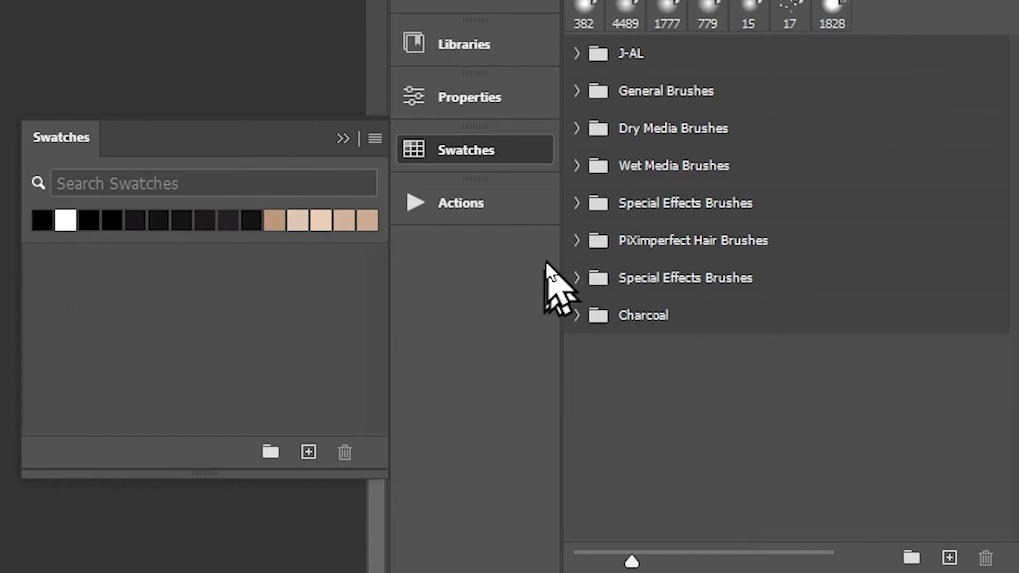
pyautogui.click(336, 138)
pyautogui.click(449, 152)
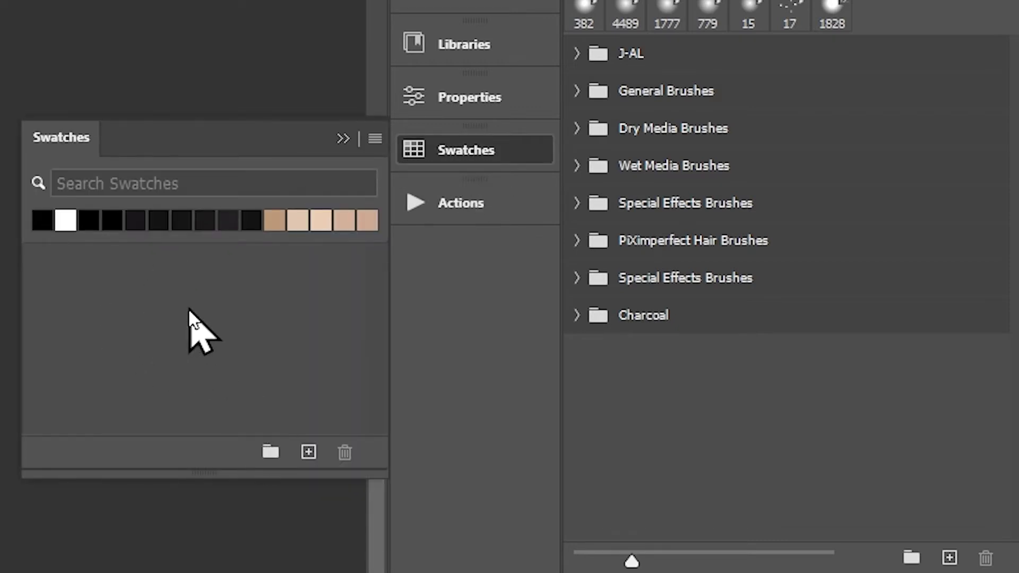
pyautogui.click(343, 139)
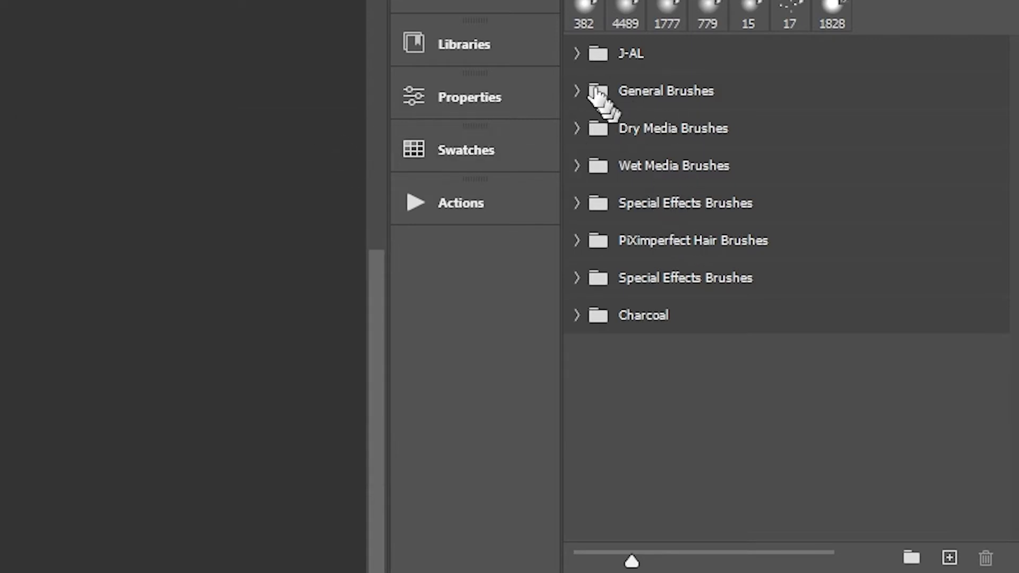
pyautogui.press('Delete')
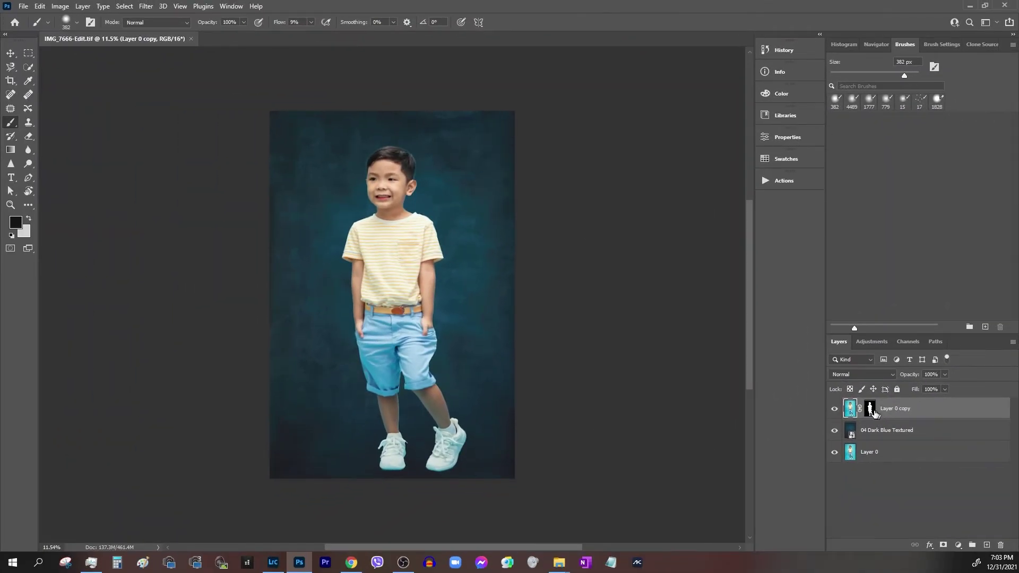
# - Toggle the layer mask, apply the 1828 preset, and open the brush picker (382 px, 27% hardness)
pyautogui.keyDown('shift'); pyautogui.click(869, 413); pyautogui.keyUp('shift')
pyautogui.keyDown('shift'); pyautogui.click(870, 415); pyautogui.keyUp('shift')
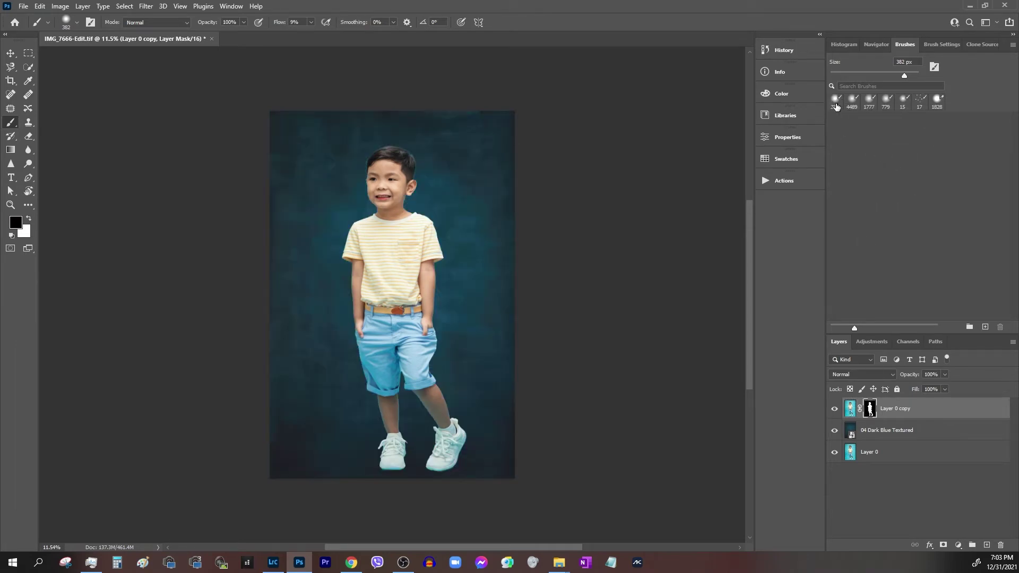
pyautogui.click(938, 101)
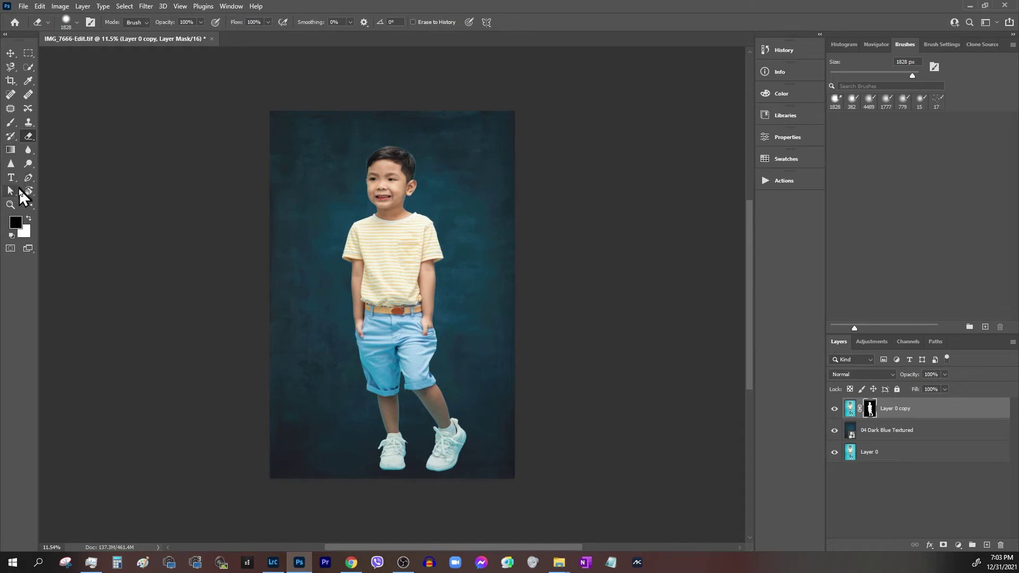
pyautogui.press('b')
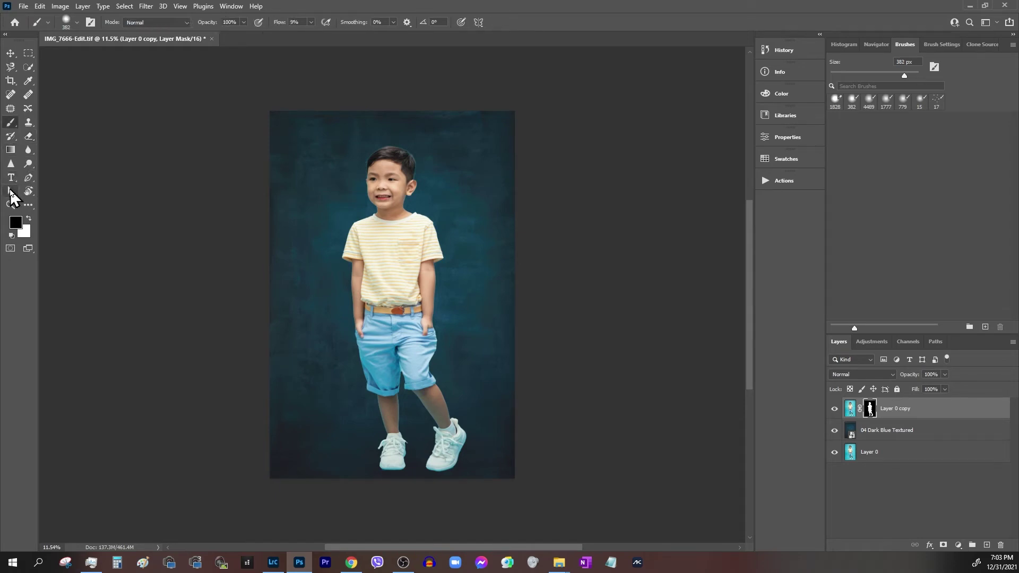
pyautogui.rightClick(452, 213)
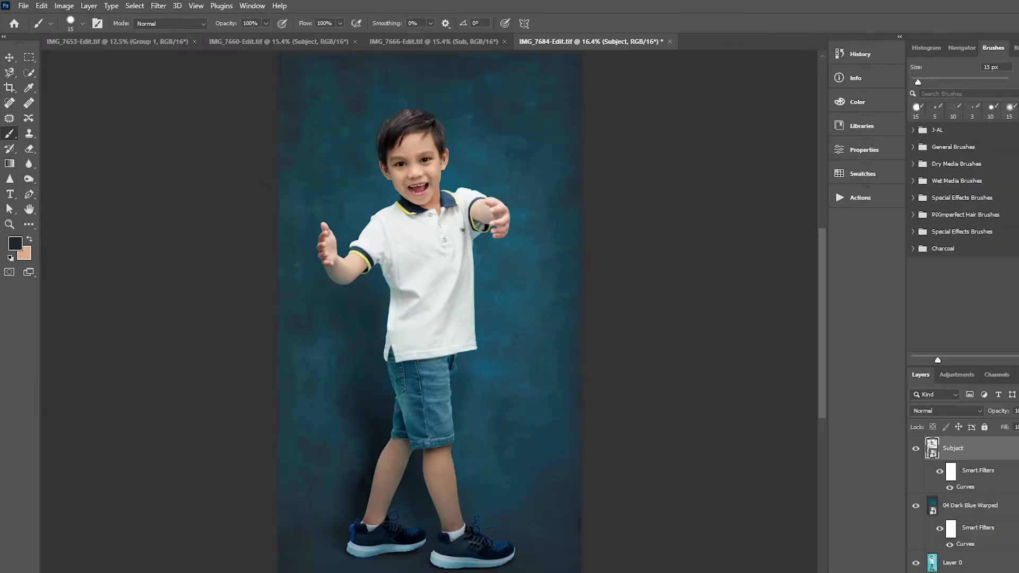
# - In Task Manager's Performance view, review Memory, Disks 0–2, Ethernet and GPU 0 usage
pyautogui.hotkey('ctrl', 'shift', 'Escape')
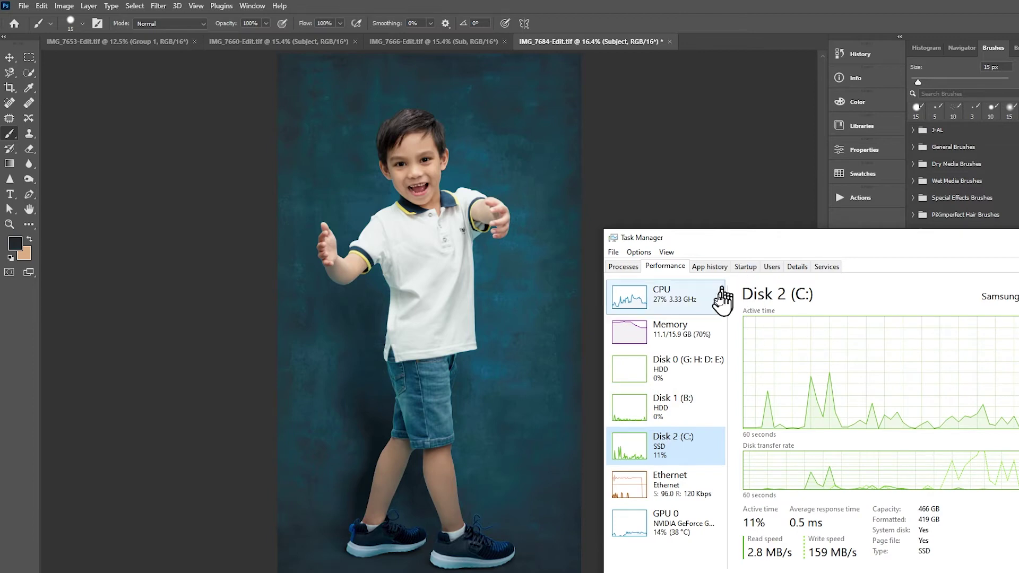
pyautogui.click(688, 332)
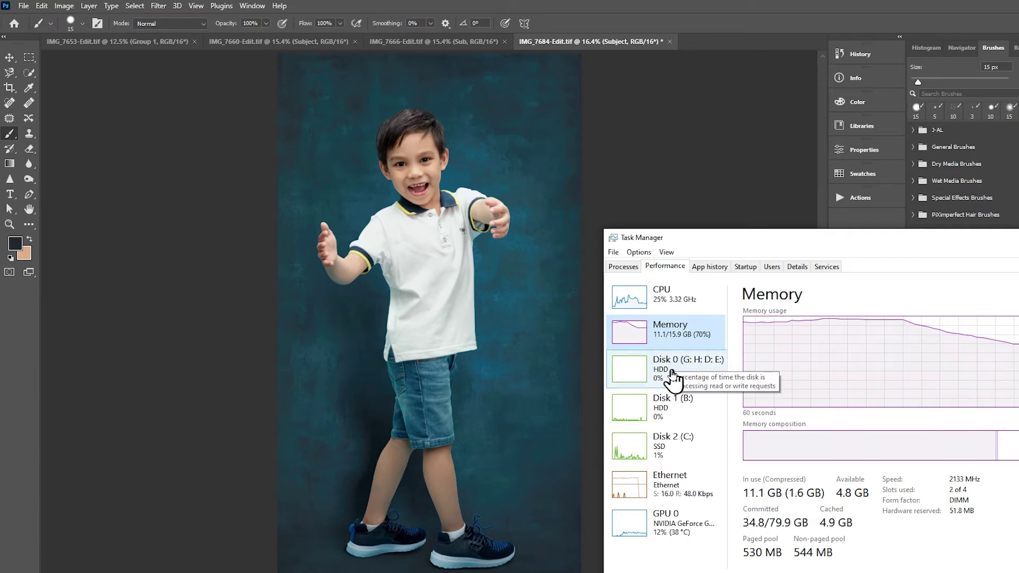
pyautogui.click(672, 372)
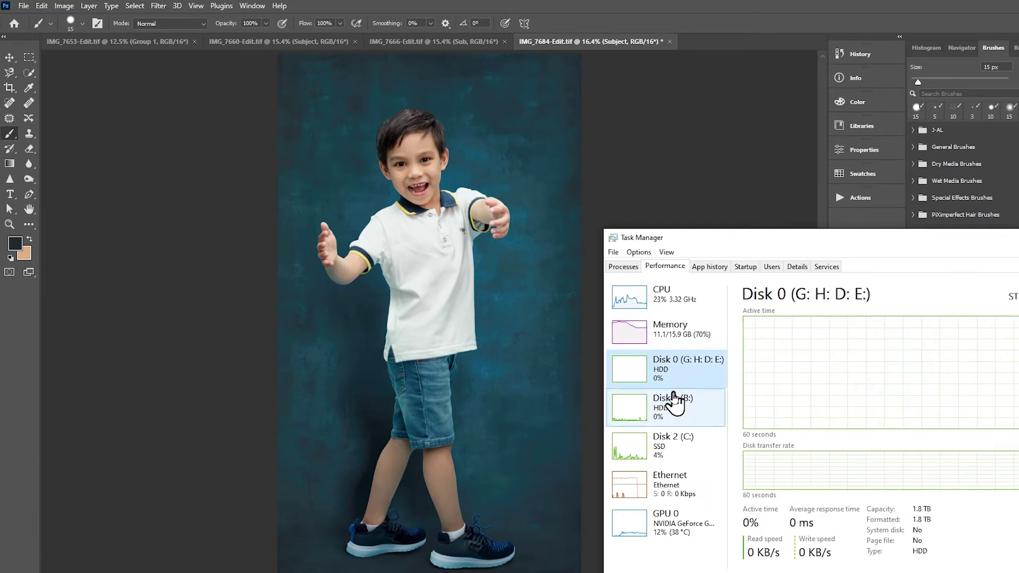
pyautogui.click(673, 405)
pyautogui.click(671, 449)
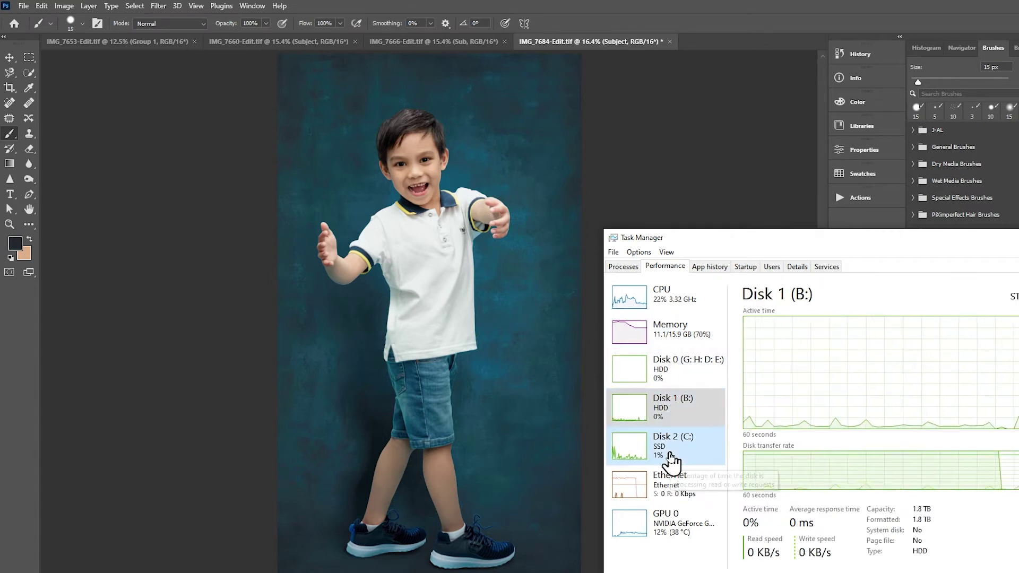
pyautogui.click(671, 484)
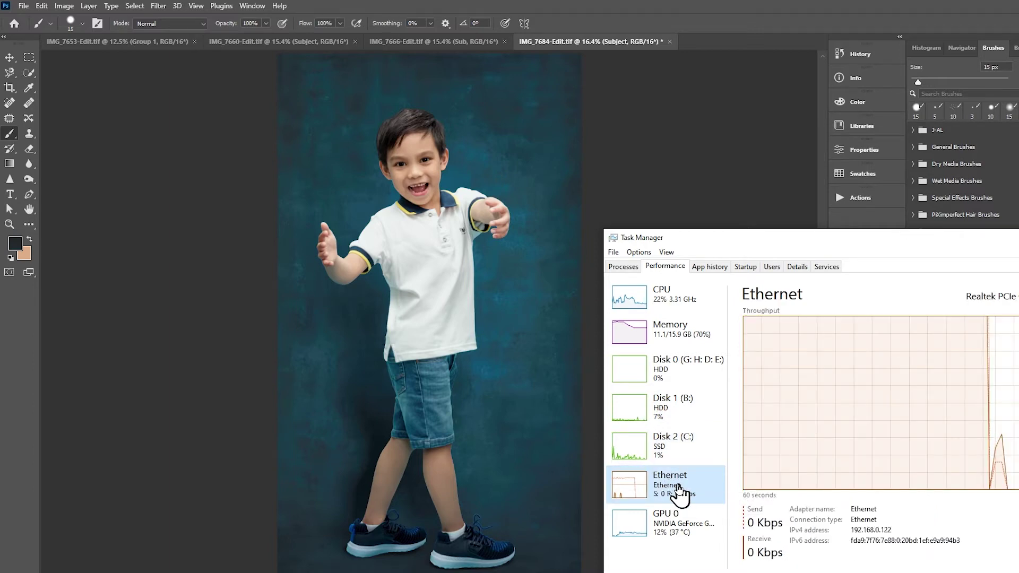
pyautogui.click(673, 521)
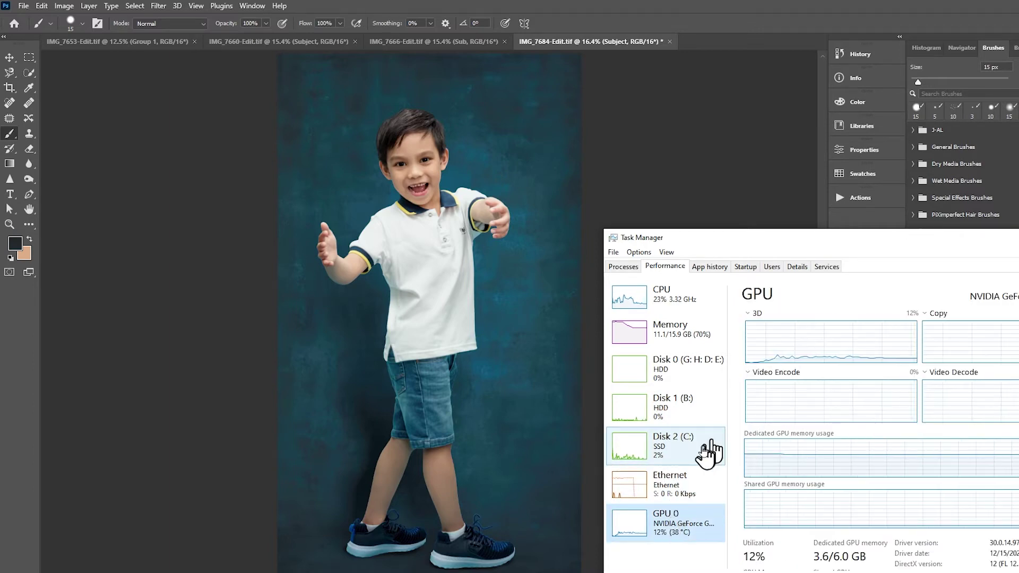
pyautogui.click(689, 478)
pyautogui.click(691, 459)
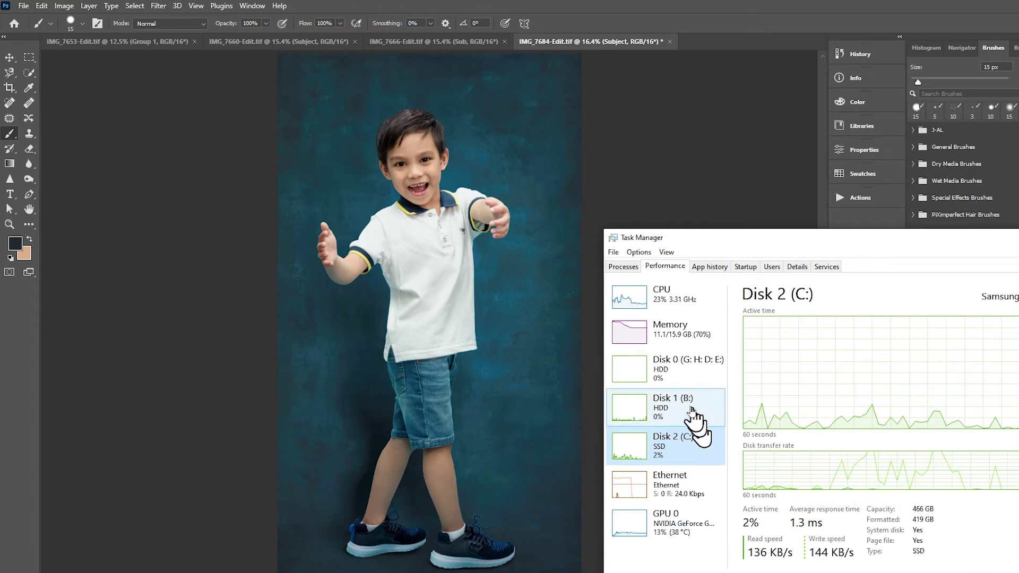
pyautogui.click(689, 408)
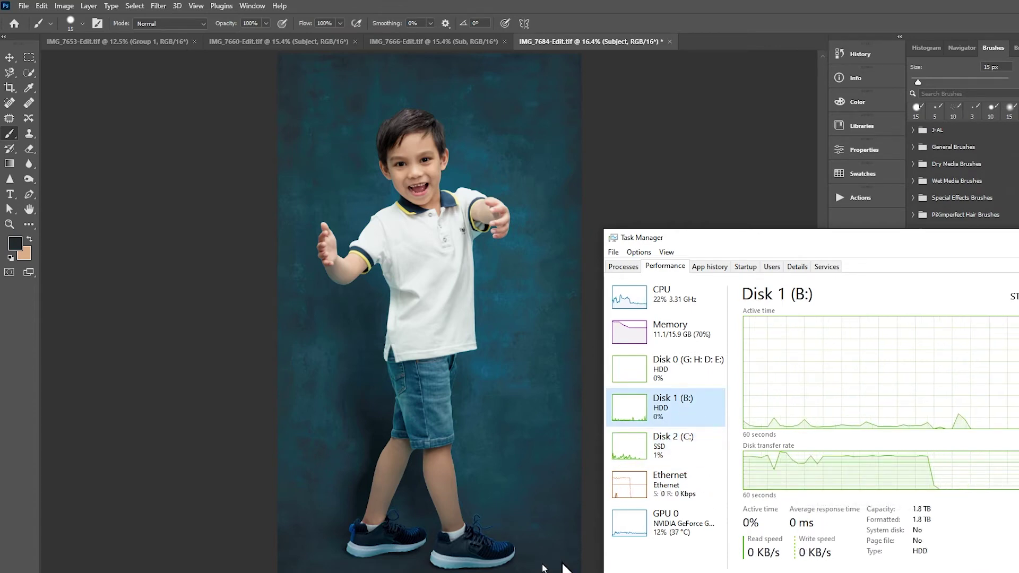
# - Bring This PC to the front and select Local Disk (C:)
pyautogui.click(658, 566)
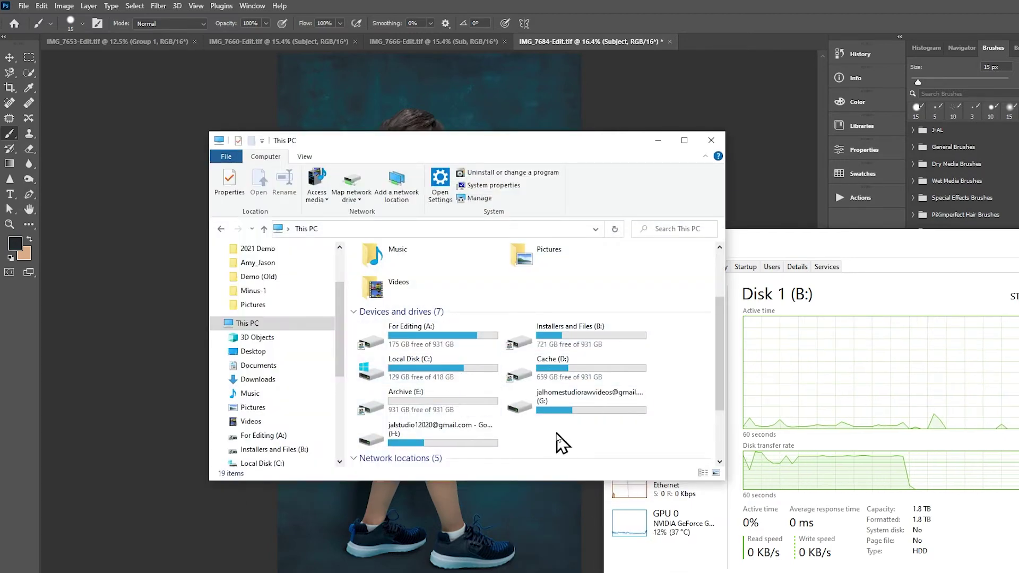
pyautogui.scroll(2, 509, 420)
pyautogui.scroll(-2, 467, 392)
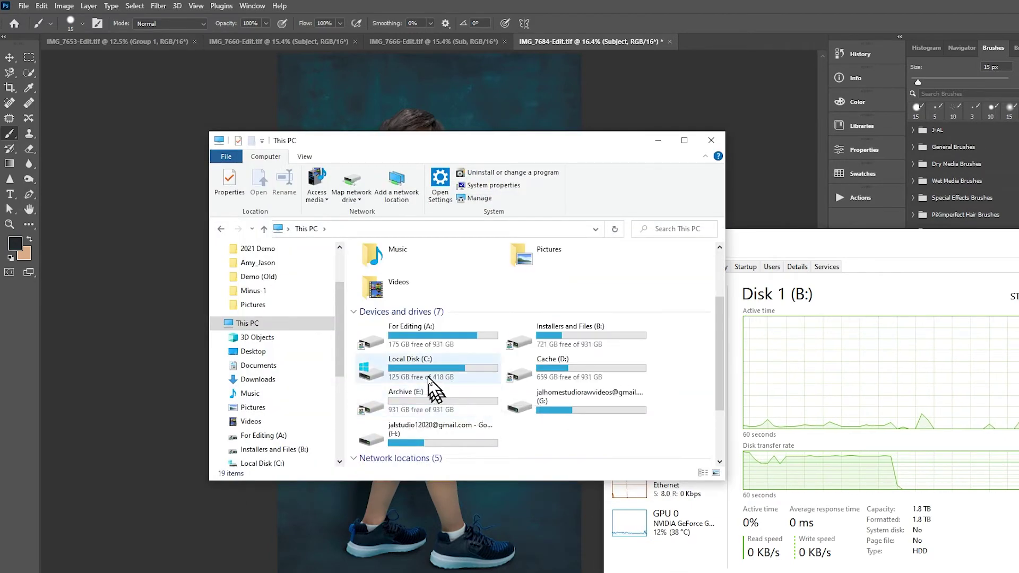
pyautogui.click(419, 373)
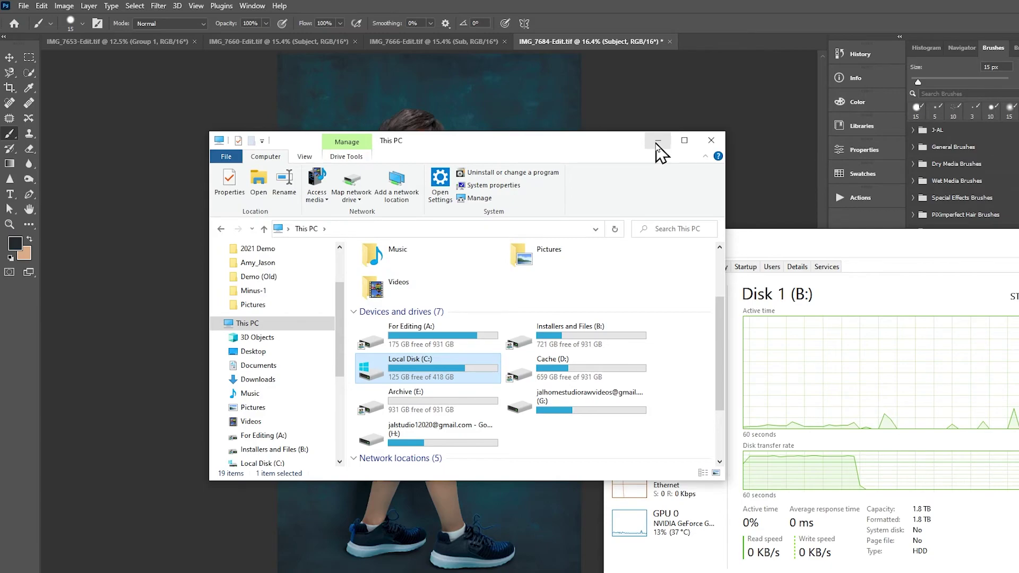
pyautogui.click(42, 6)
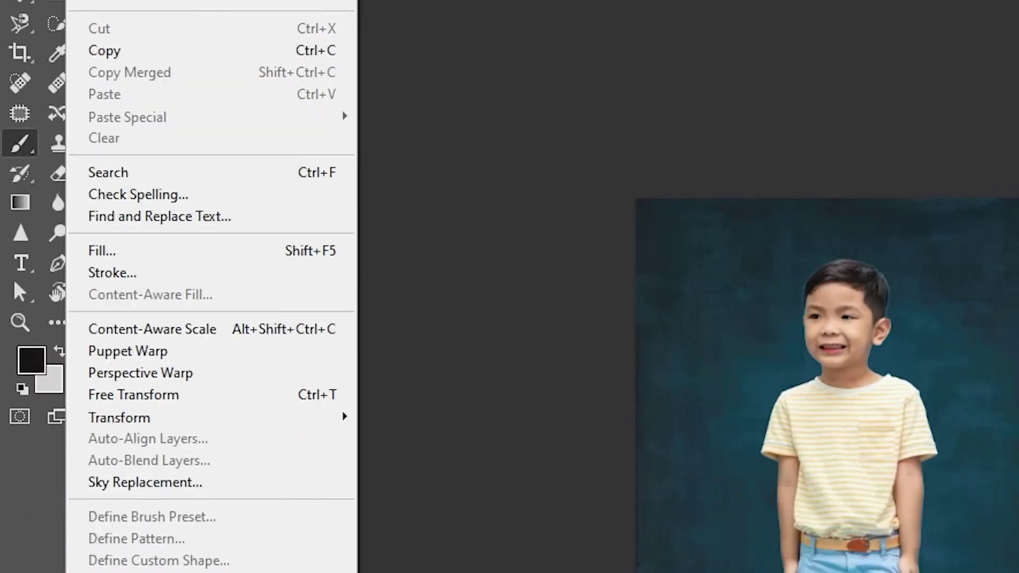
# - Open Photoshop's Edit > Preferences > Scratch Disks settings
pyautogui.moveTo(295, 546)
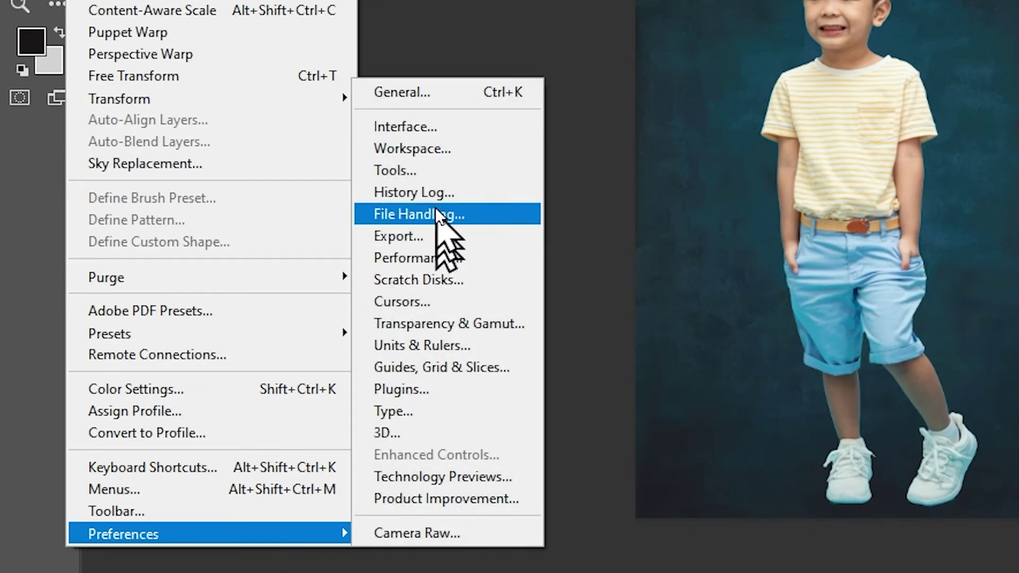
pyautogui.click(429, 279)
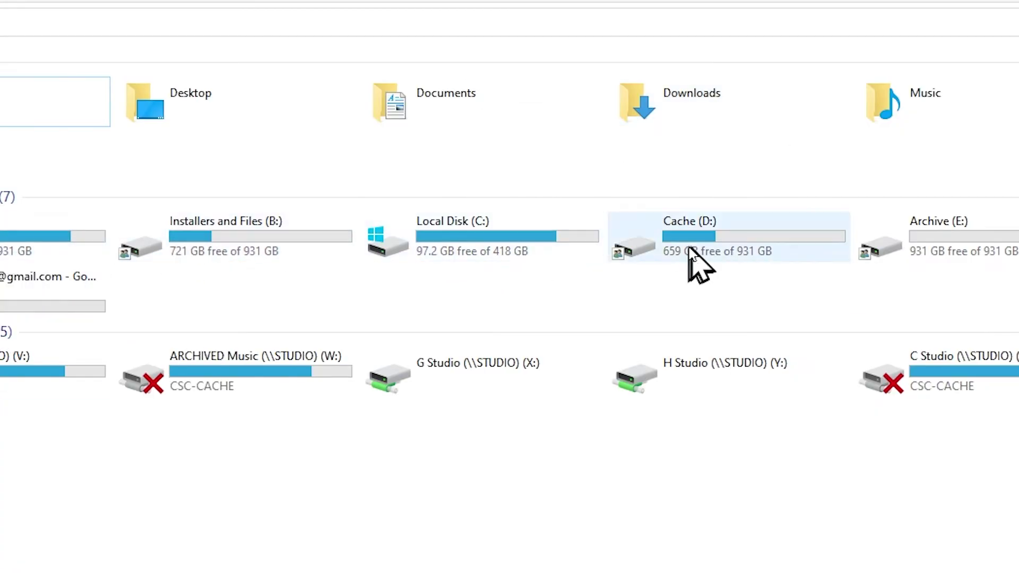
# - Browse to C:\Program Files\Adobe\Adobe Photoshop 2022\Presets\Brushes, then select Legacy Brushes in the Recycle Bin
pyautogui.click(537, 247)
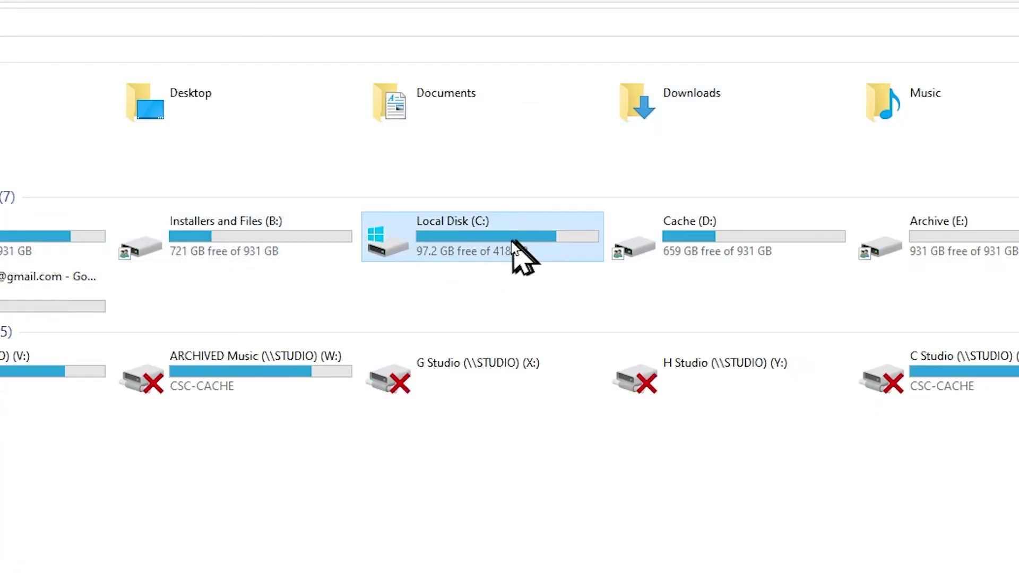
pyautogui.doubleClick(485, 254)
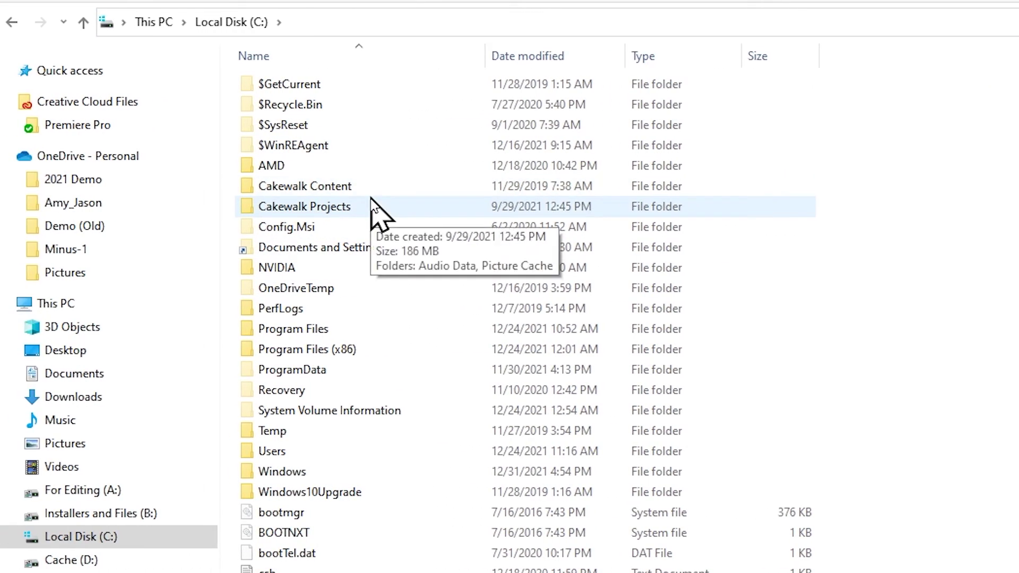
pyautogui.doubleClick(302, 330)
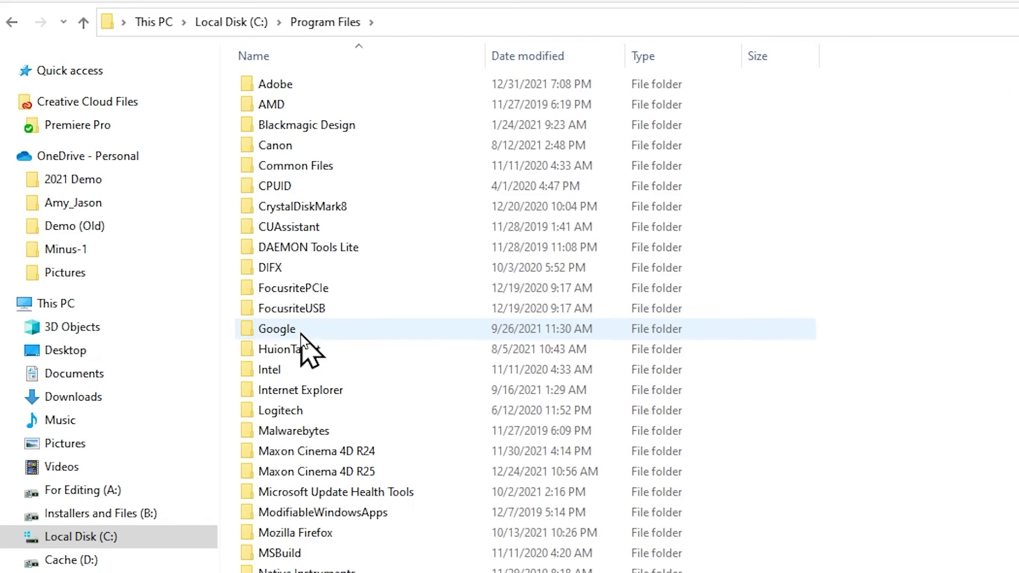
pyautogui.doubleClick(289, 85)
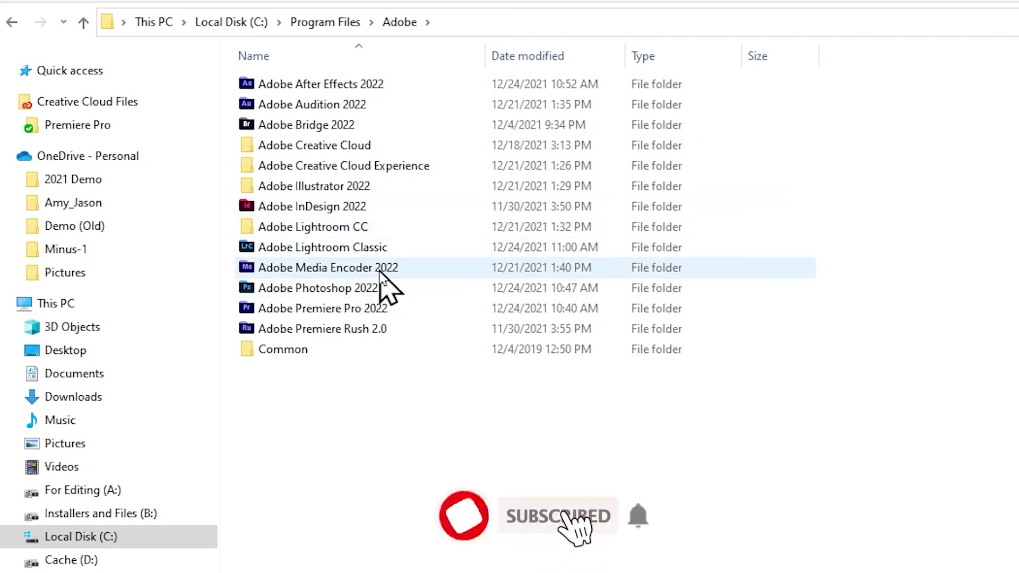
pyautogui.click(366, 290)
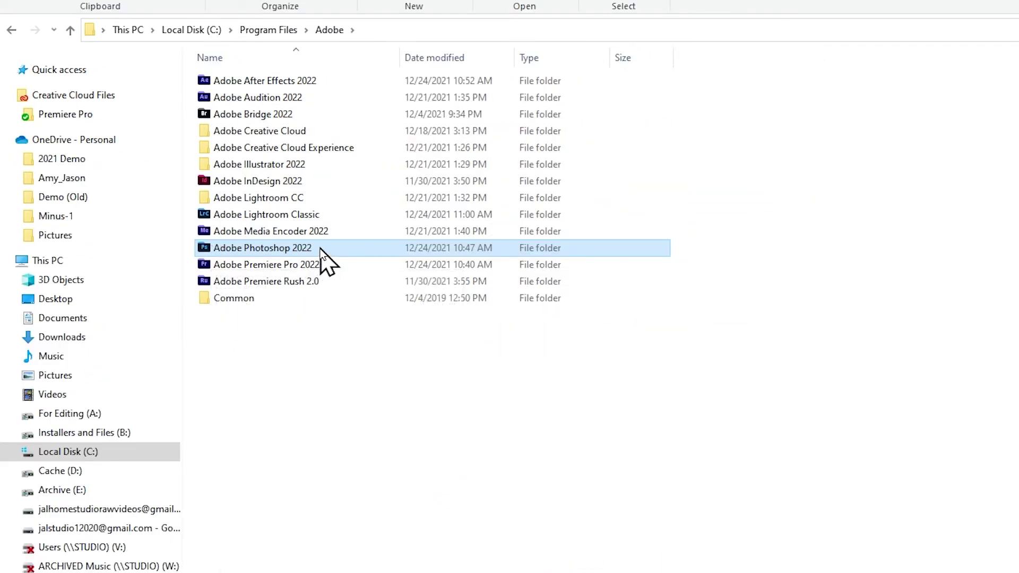
pyautogui.doubleClick(319, 248)
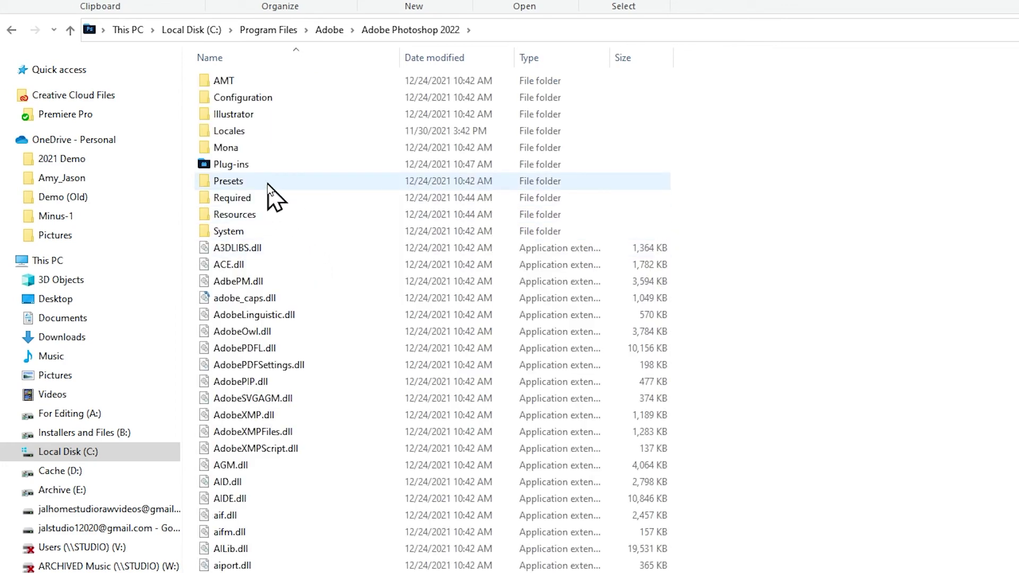
pyautogui.doubleClick(330, 182)
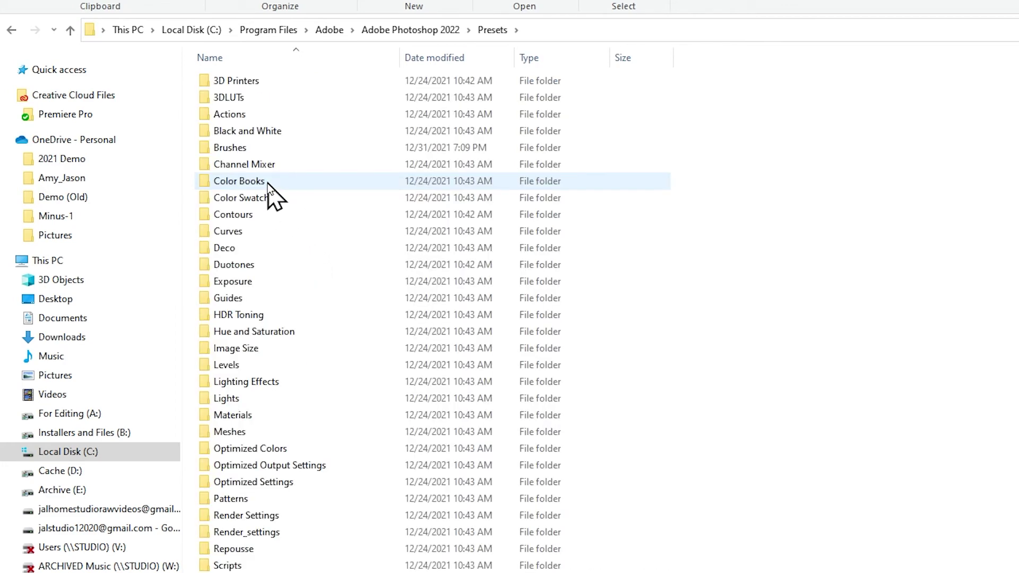
pyautogui.doubleClick(244, 149)
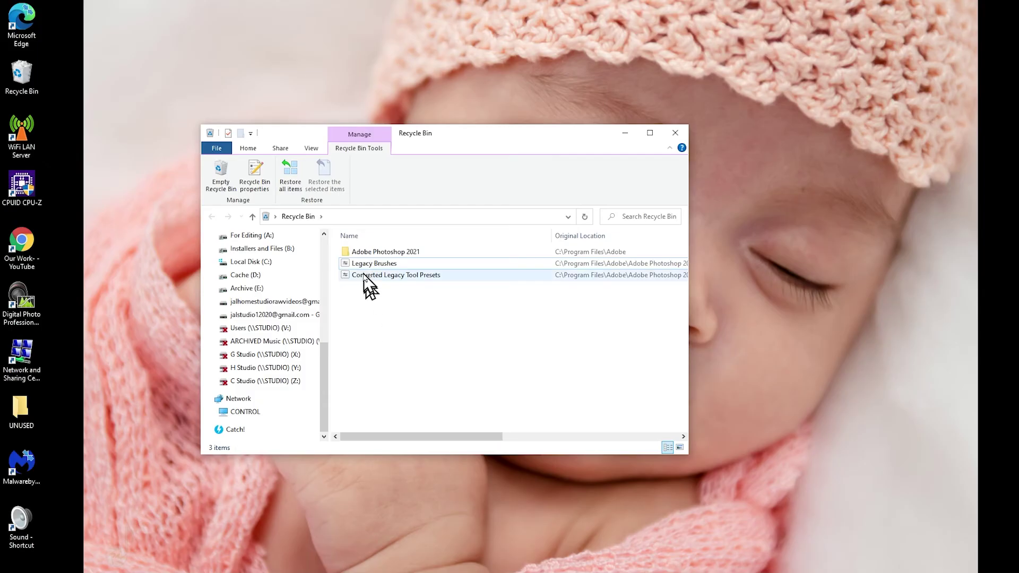
pyautogui.click(372, 264)
pyautogui.click(372, 266)
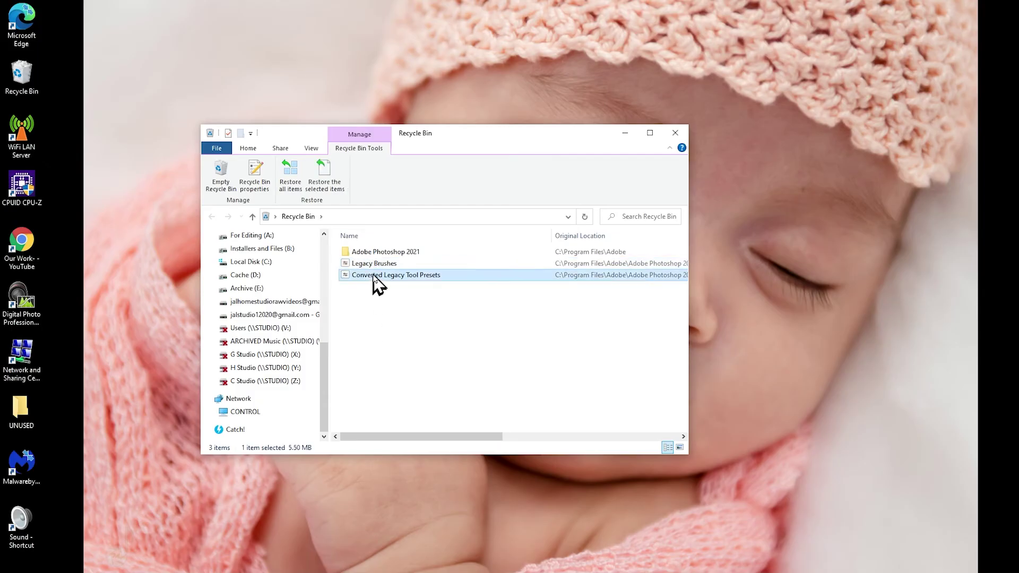
# - Select the deleted Adobe Photoshop 2021, Legacy Brushes and Converted Legacy Tool Presets items and widen the window
pyautogui.click(380, 254)
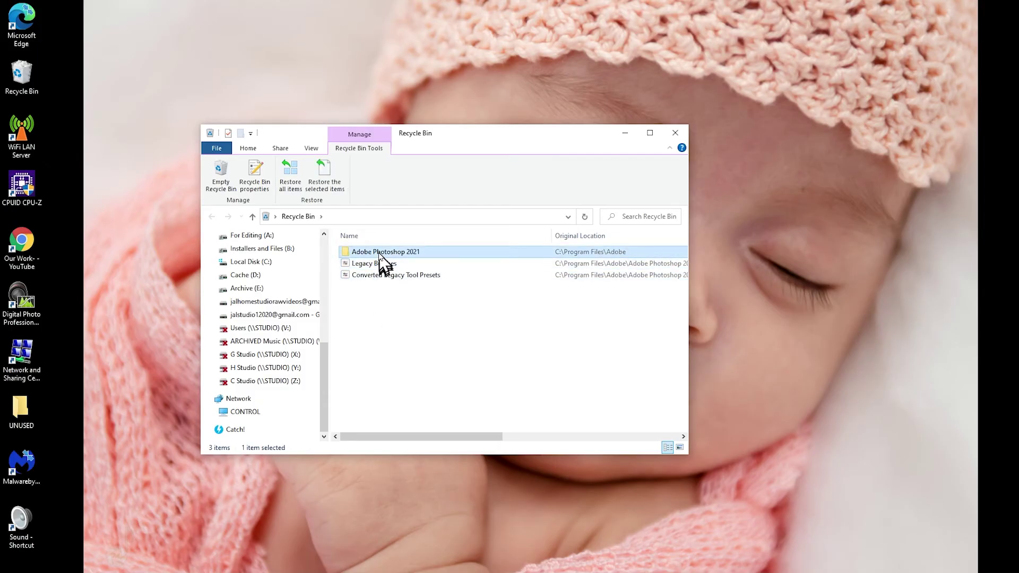
pyautogui.click(380, 264)
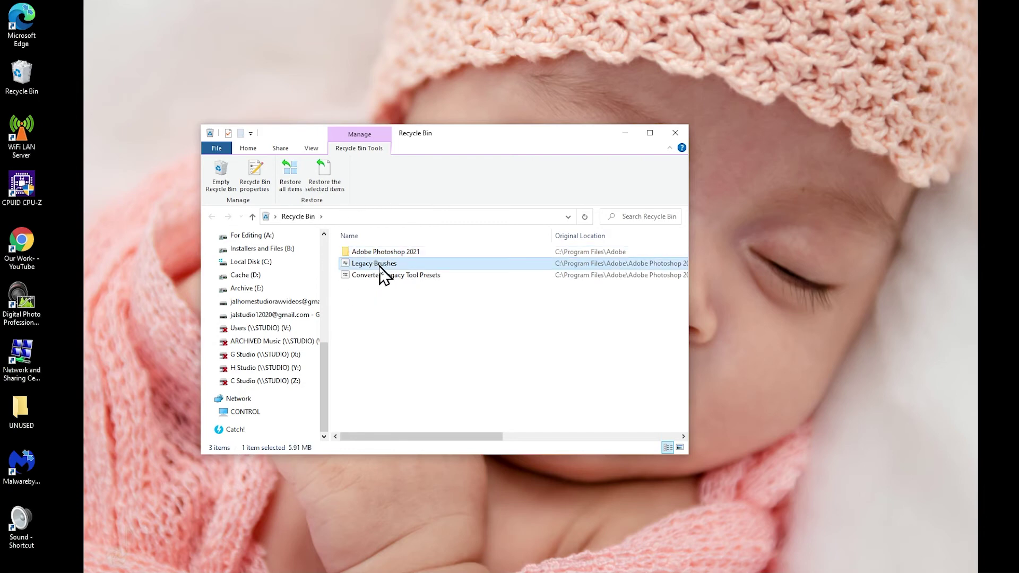
pyautogui.click(379, 276)
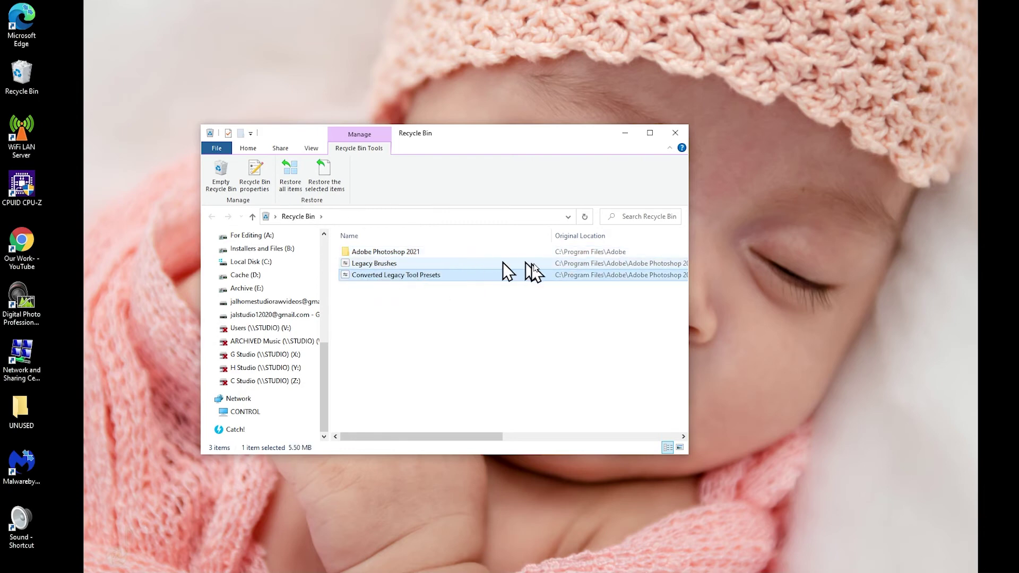
pyautogui.moveTo(688, 296); pyautogui.dragTo(848, 283)
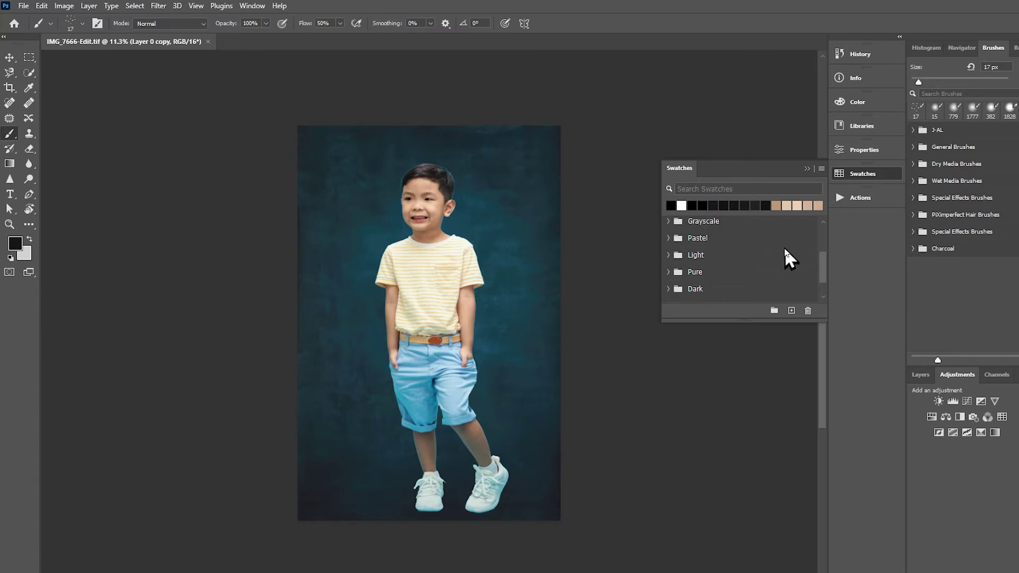
pyautogui.scroll(5, 797, 247)
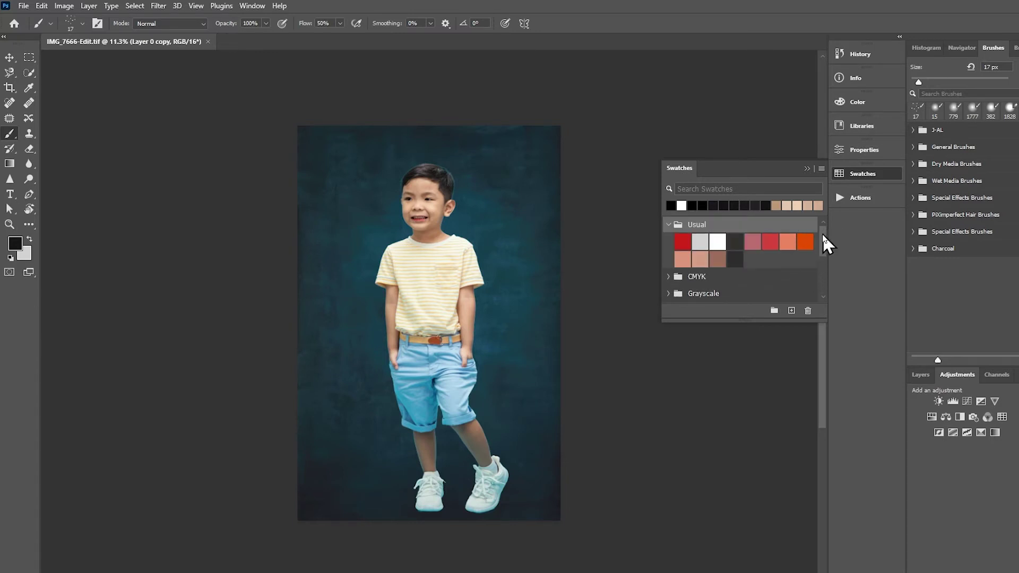
# - Scroll through the Usual, CMYK and Grayscale swatch groups, zoom the canvas out, and collapse Swatches
pyautogui.moveTo(826, 244); pyautogui.dragTo(835, 208)
pyautogui.hotkey('ctrl', '-')
pyautogui.click(807, 168)
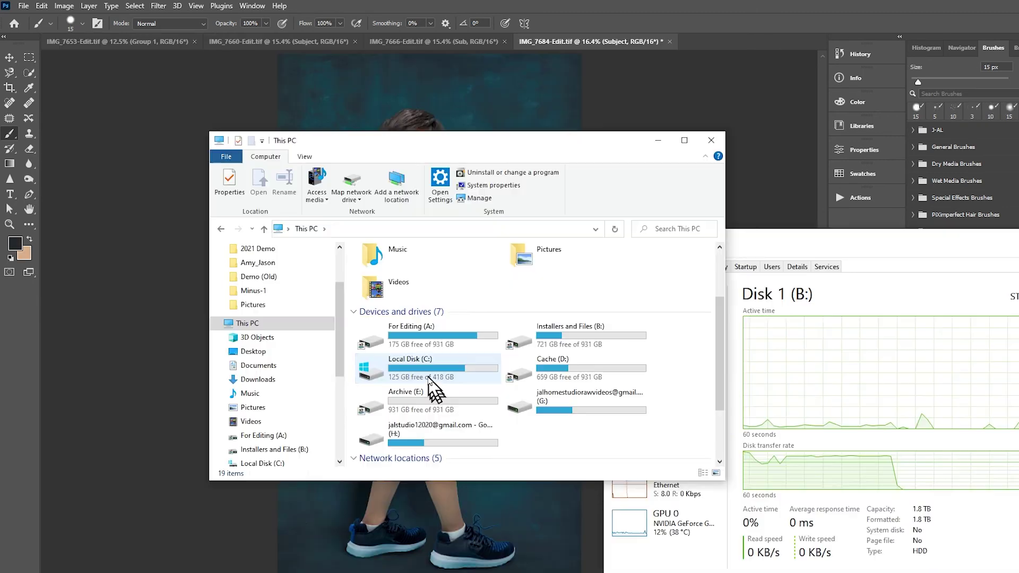
pyautogui.click(423, 385)
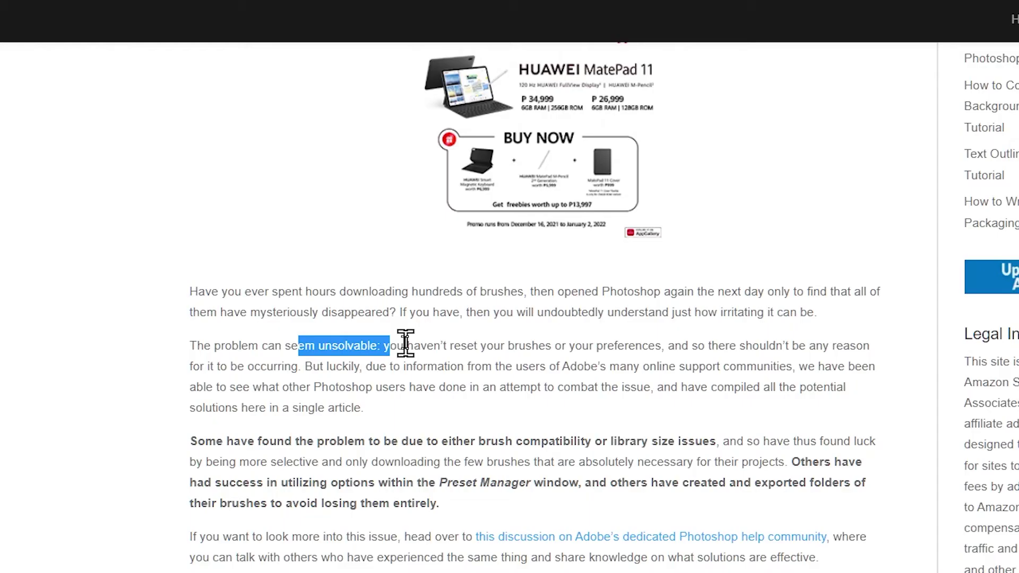
pyautogui.moveTo(405, 345); pyautogui.dragTo(867, 345)
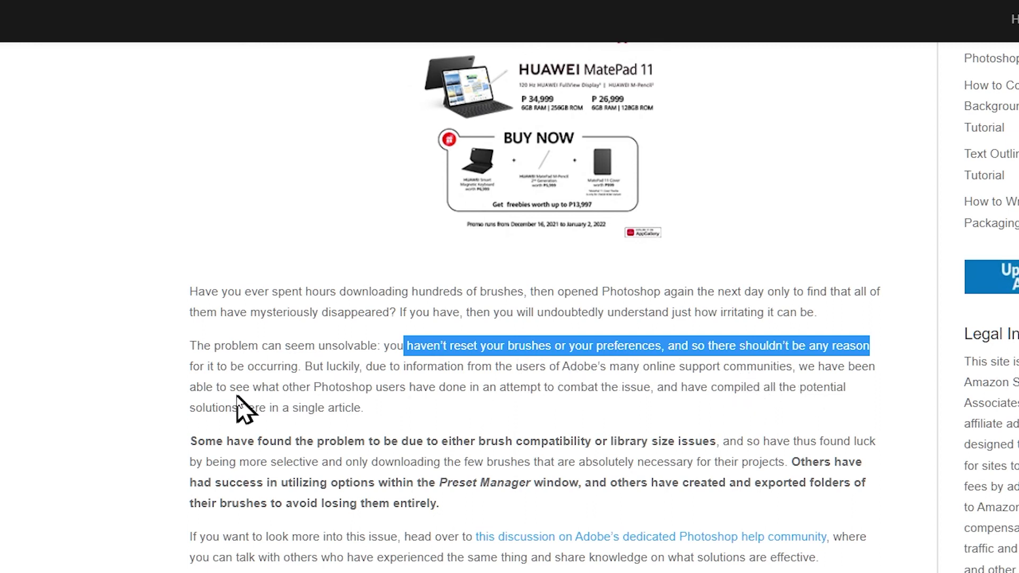
# - Scroll the article to the answer blaming software bugs, library size or incompatible brushes for missing brushes
pyautogui.scroll(-2, 271, 393)
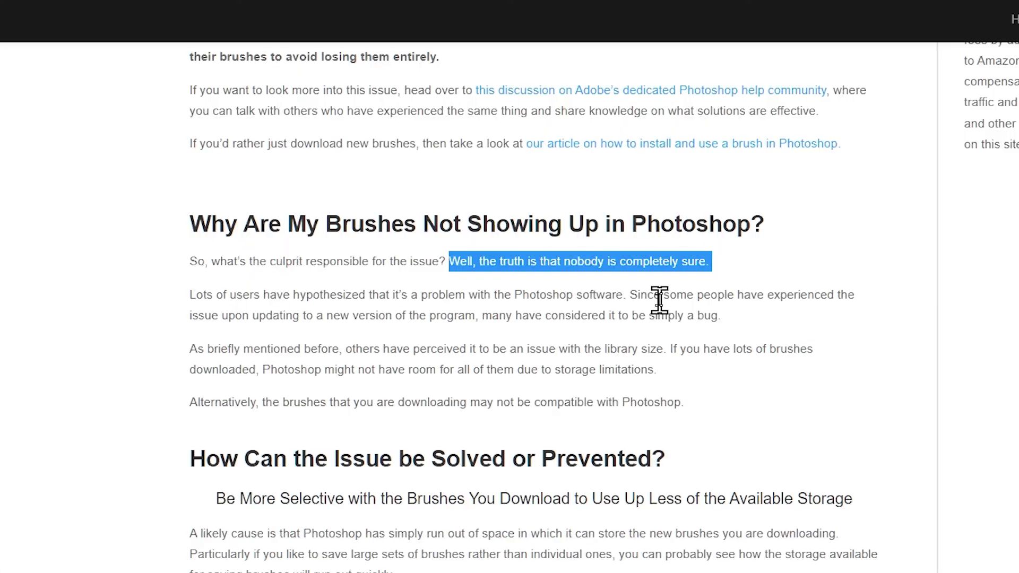
pyautogui.scroll(-3, 649, 327)
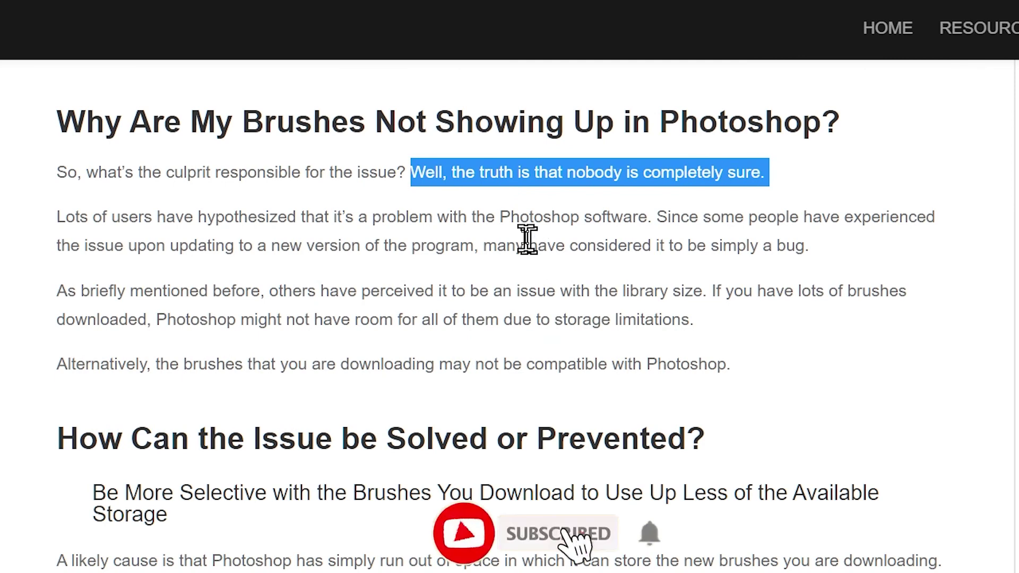